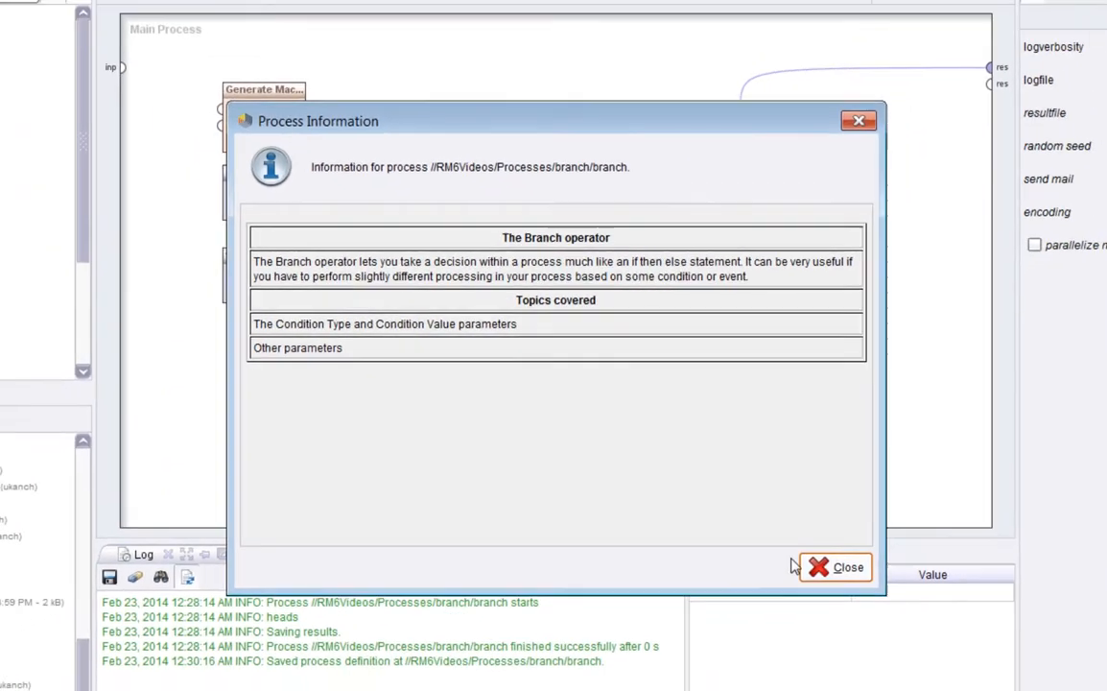
Step: Close the process information and examine the Branch, Generate Macro, heads and tails operators in the main process
left_click(928, 640)
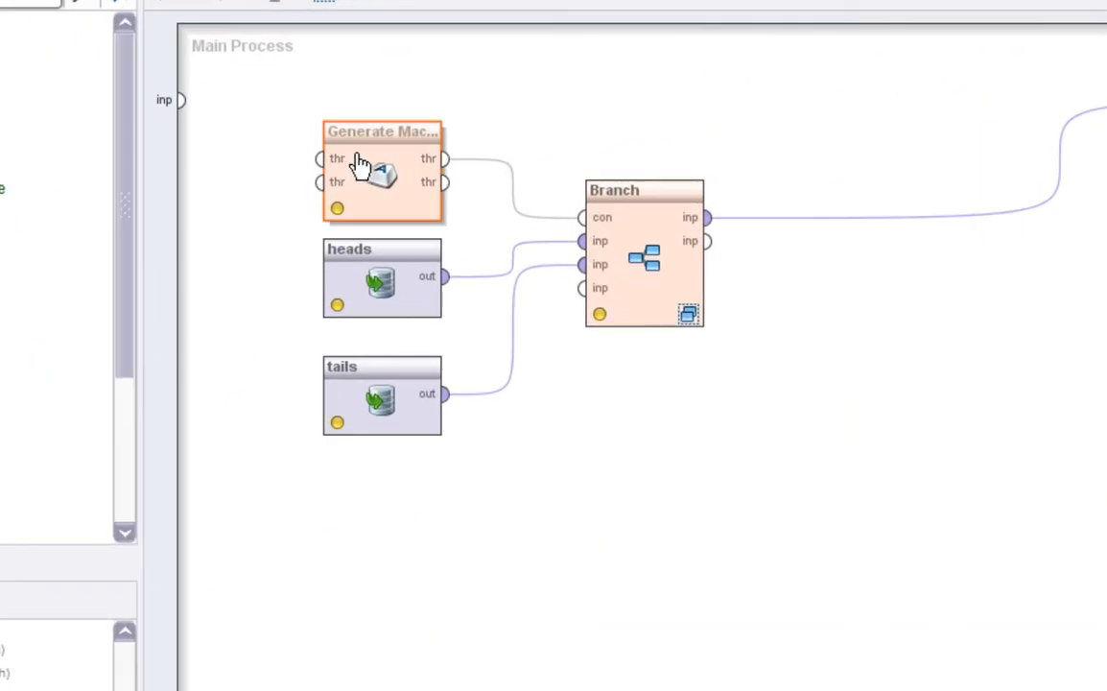
left_click(564, 228)
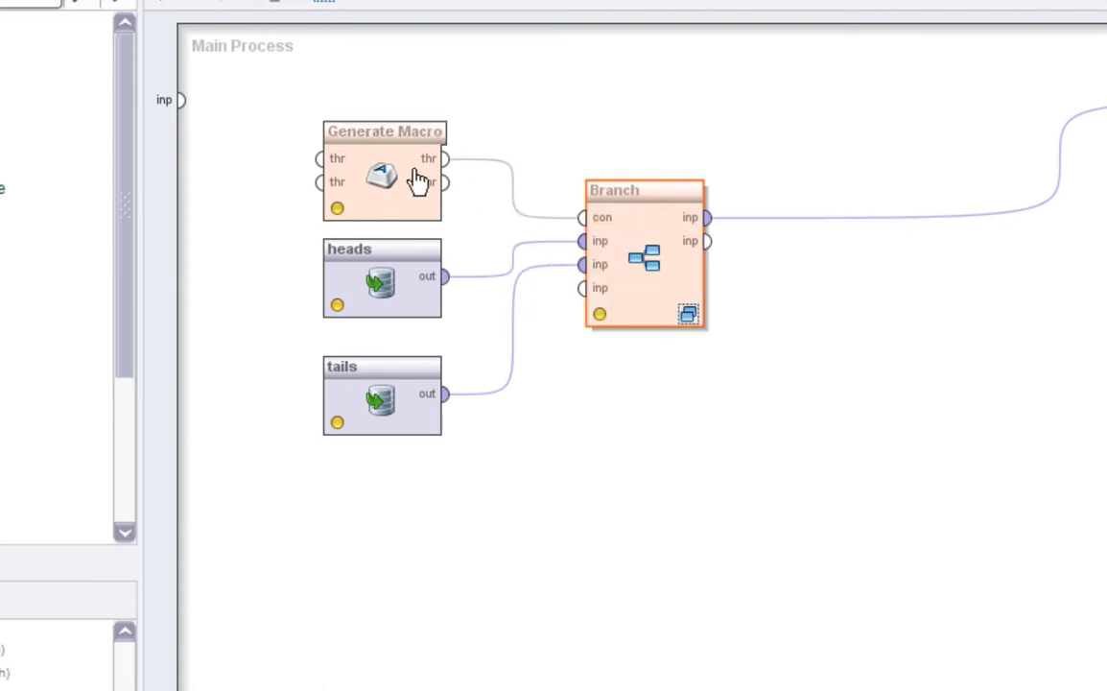
left_click(364, 172)
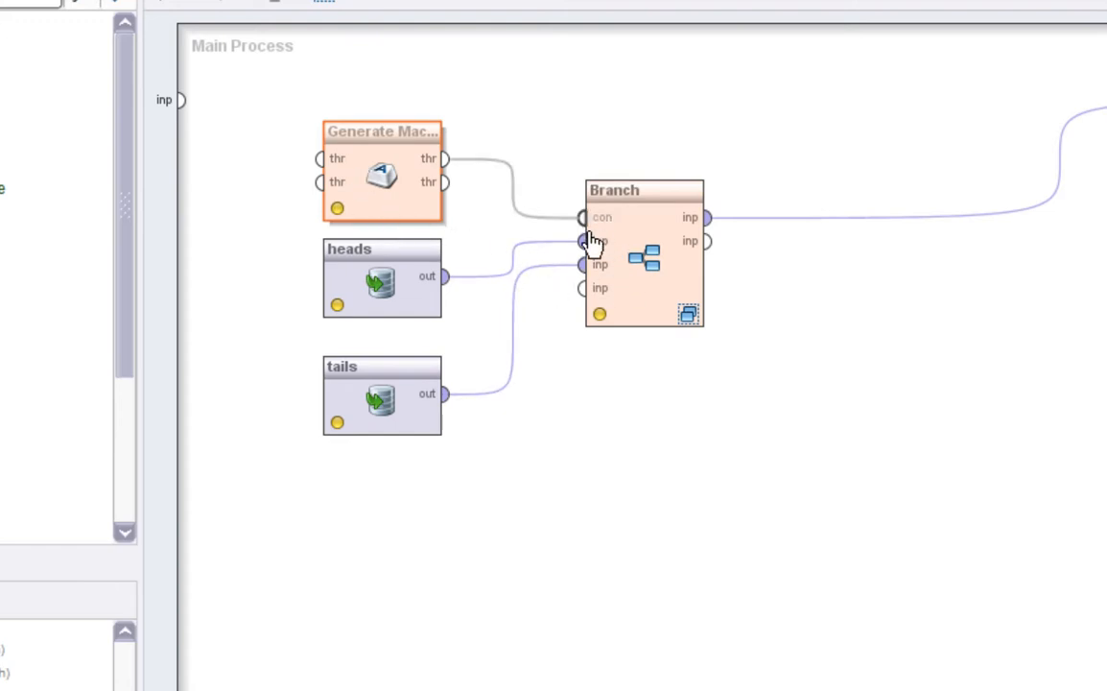
left_click(390, 294)
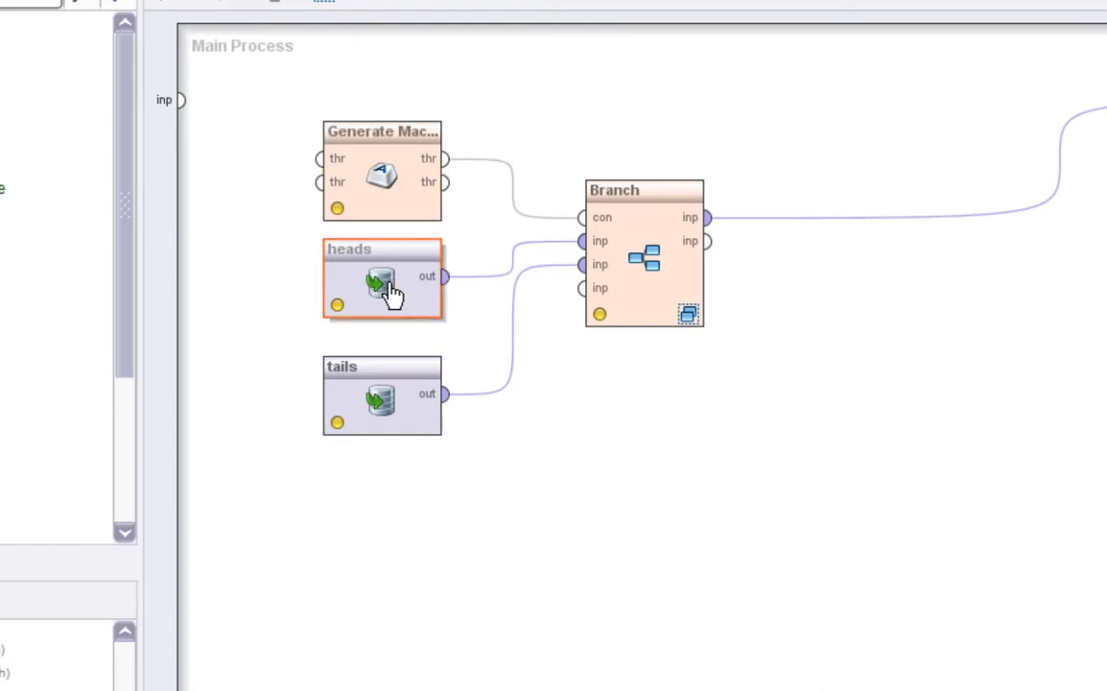
left_click(396, 387)
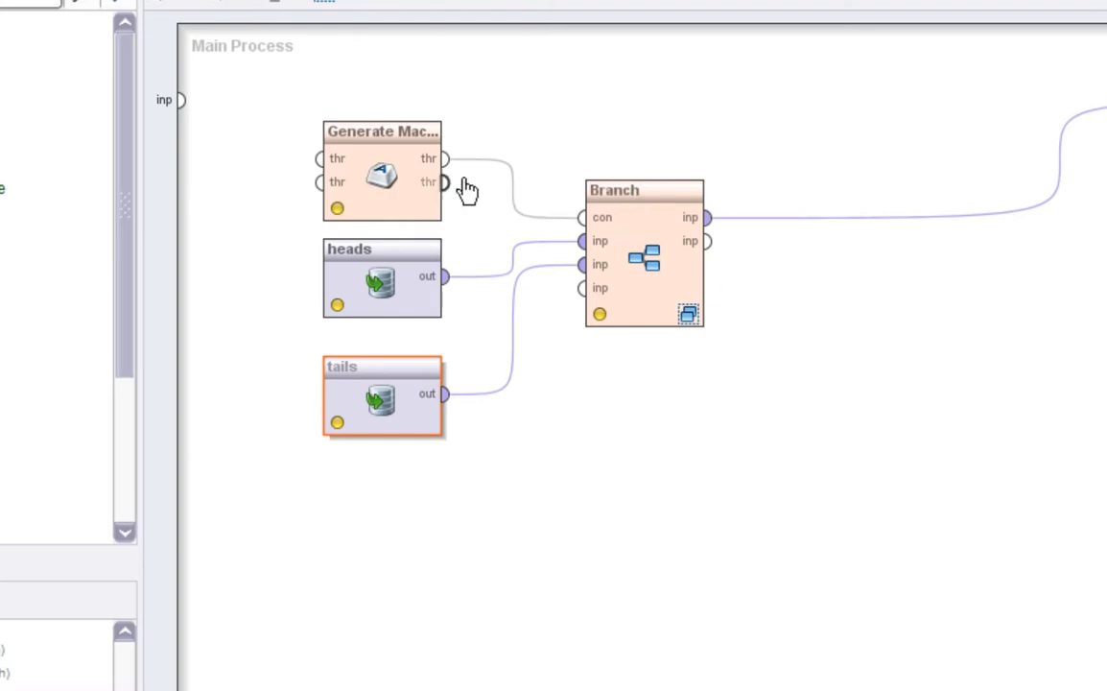
Step: Review the function descriptions list of the Generate Macro operator and close it without changes
left_click(381, 177)
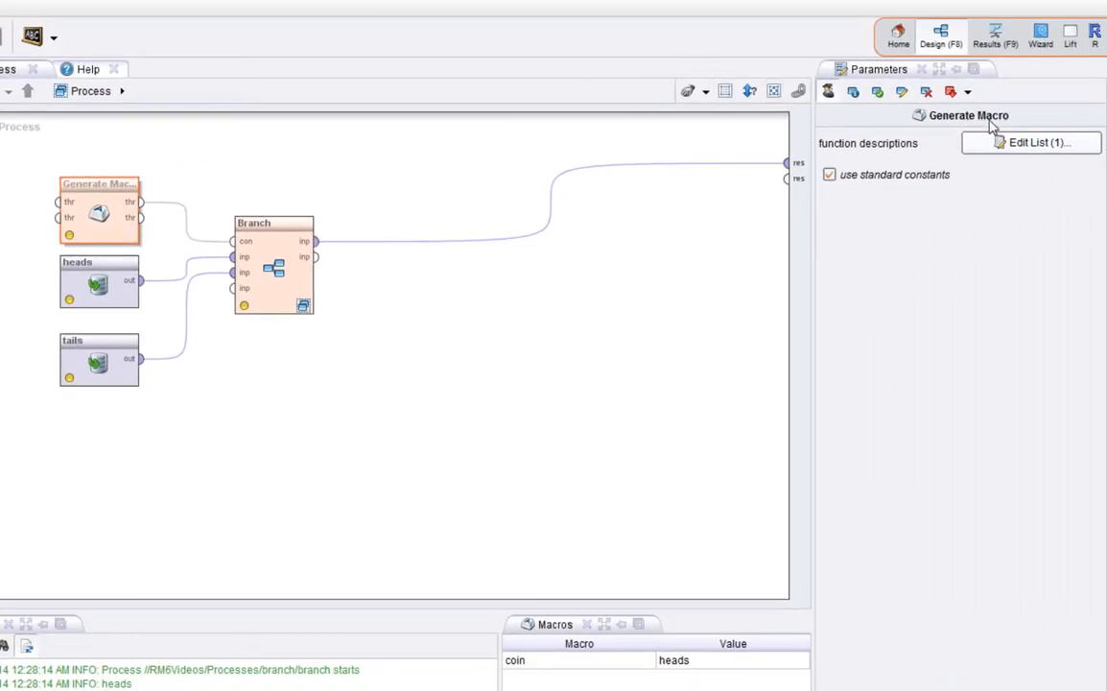
left_click(997, 143)
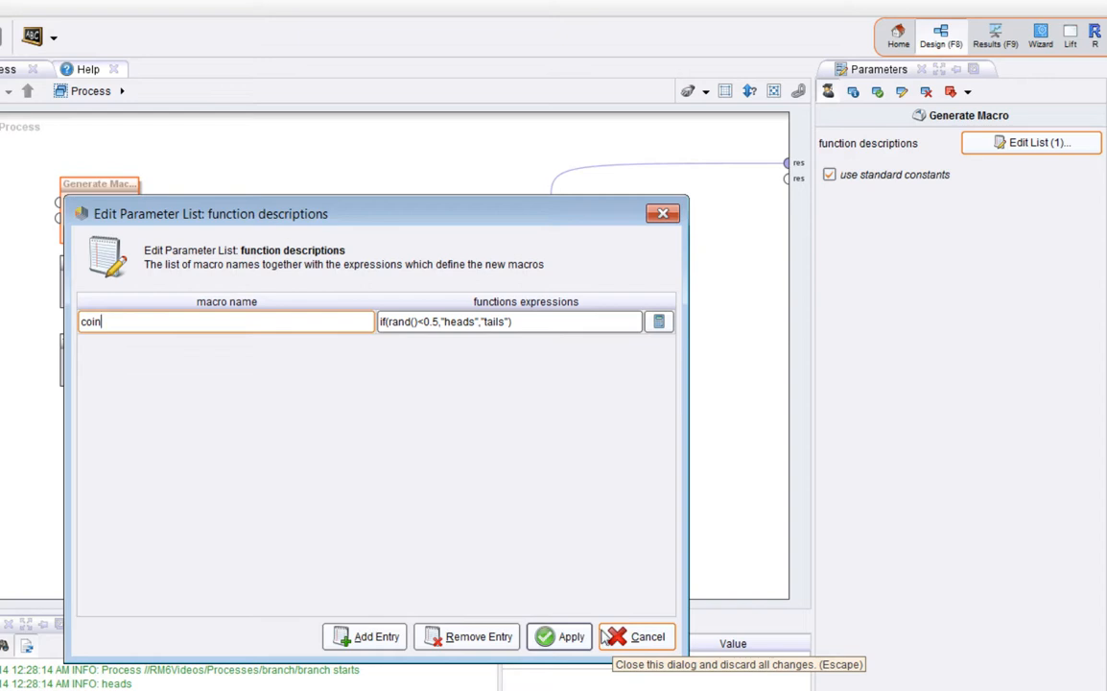
left_click(614, 637)
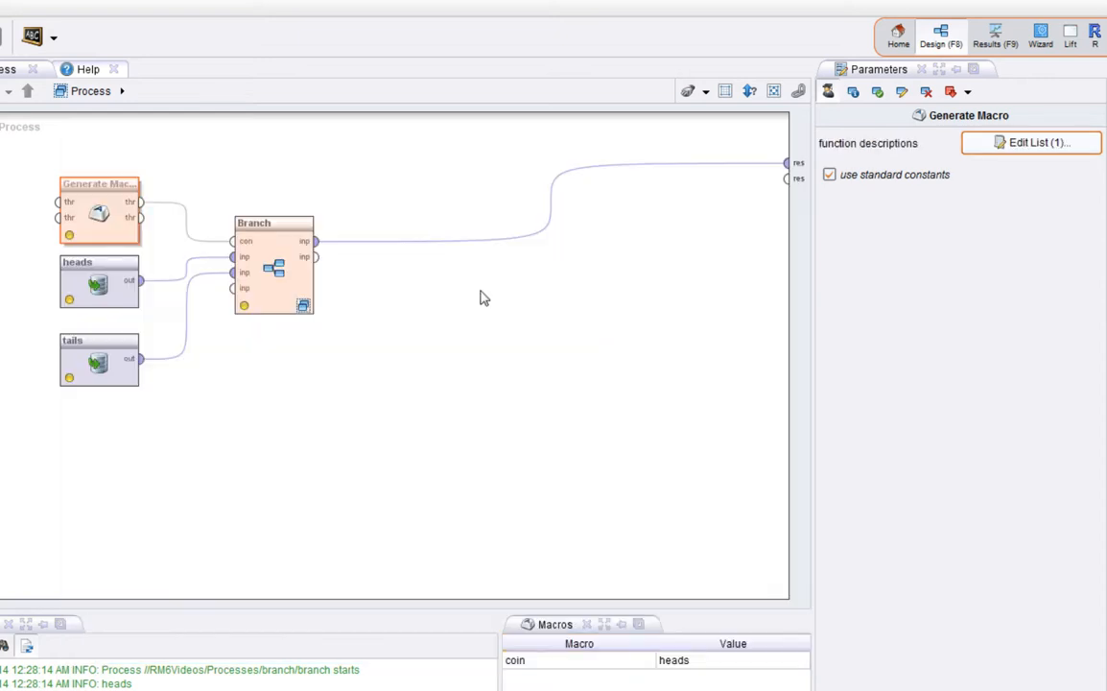
Step: Examine the Branch operator's condition type options and the parts of its condition value expression
left_click(264, 268)
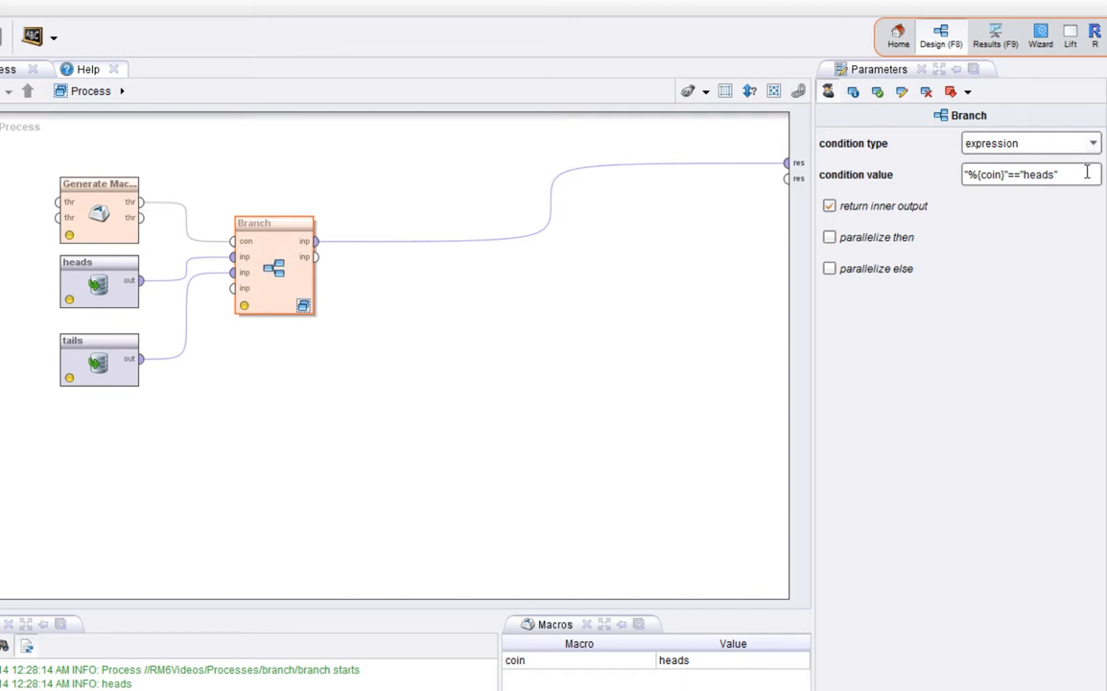
left_click(1092, 144)
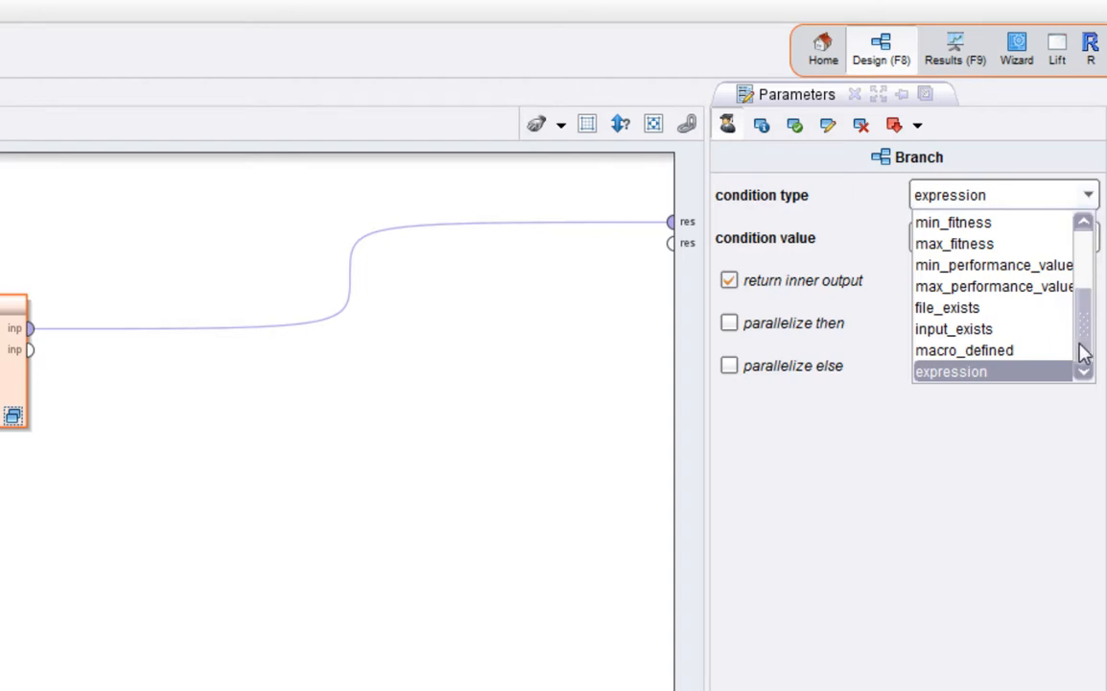
left_click(1012, 372)
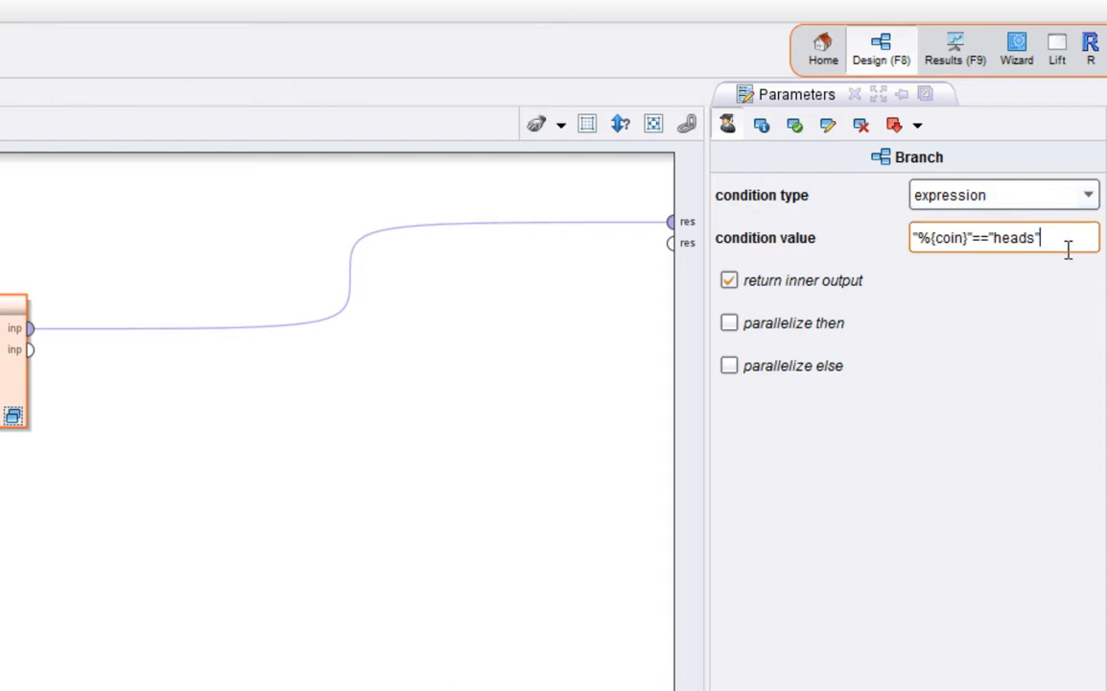
left_click_drag(1068, 245, 880, 239)
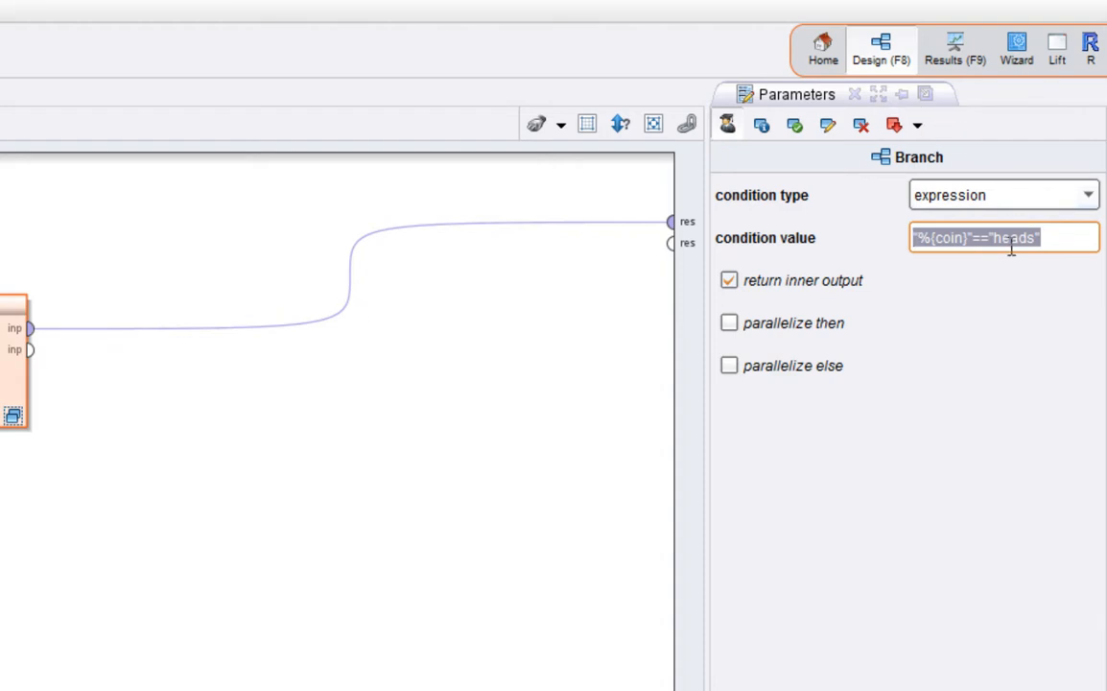
left_click(959, 236)
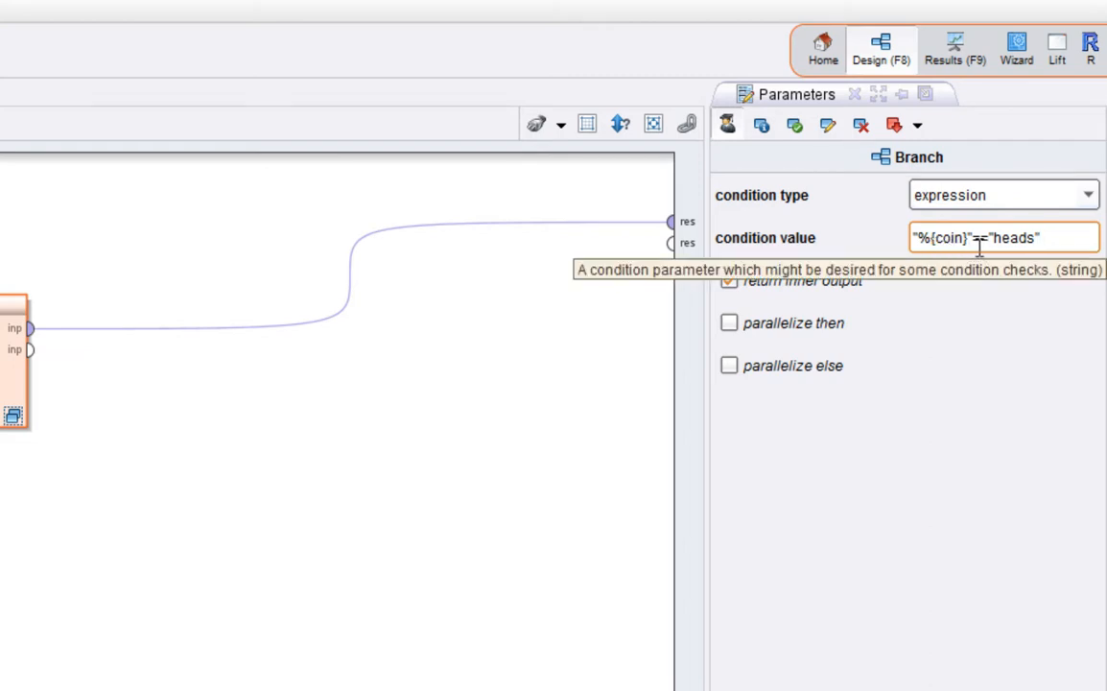
mouse_move(971, 247)
left_mouse_down()
mouse_move(925, 247)
mouse_move(989, 245)
left_mouse_up()
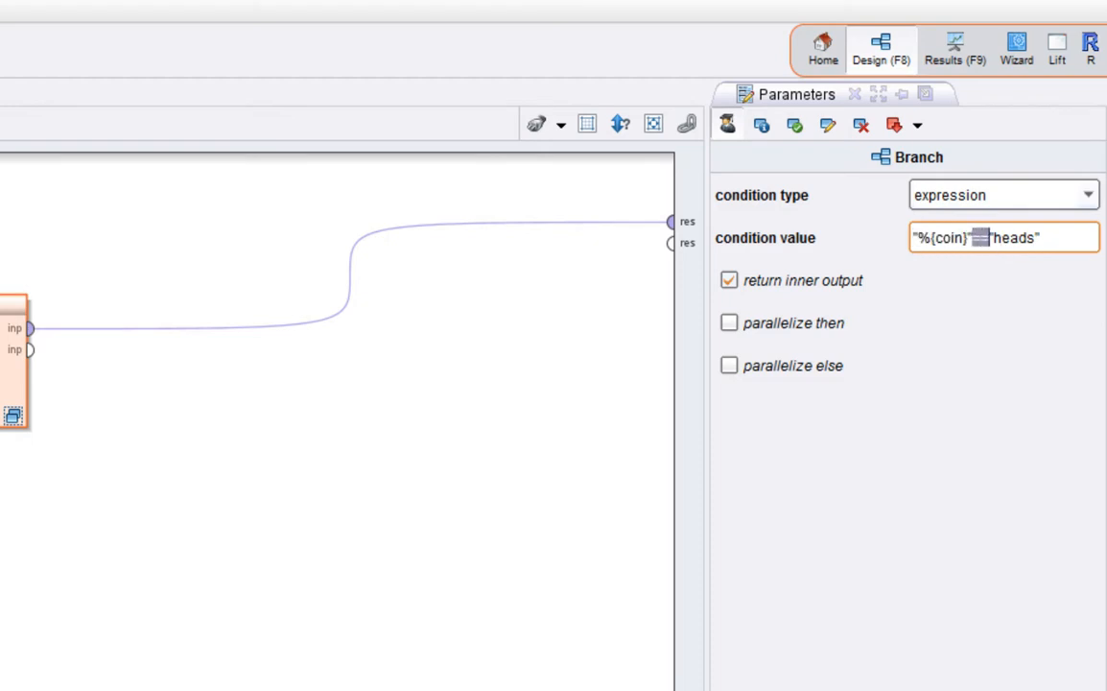
left_click_drag(1077, 240, 917, 247)
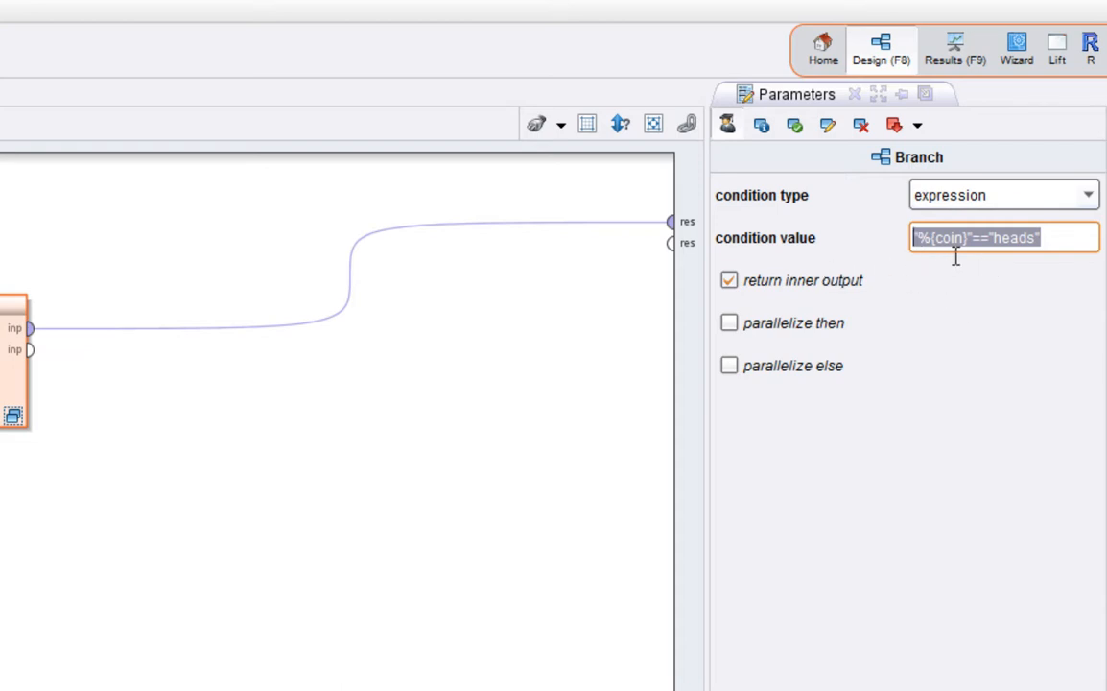
Step: Try attribute_value_filter as the Branch operator's condition type and select the coin macro part of the condition value
left_click(1088, 198)
left_click_drag(1092, 322, 1087, 289)
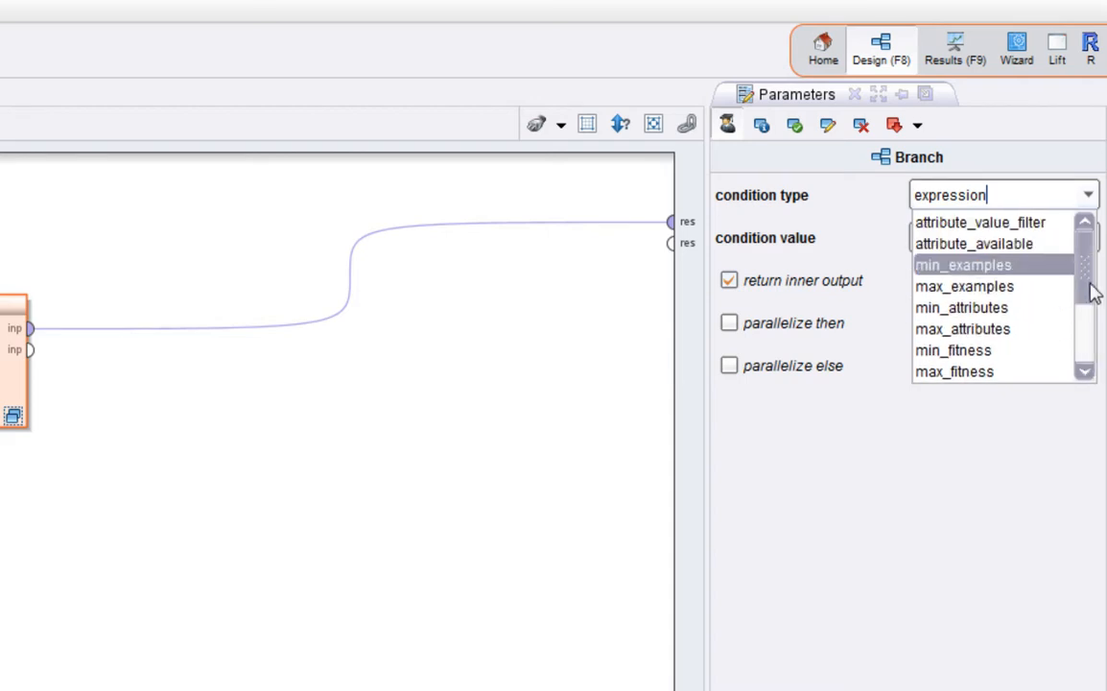
left_click(1019, 229)
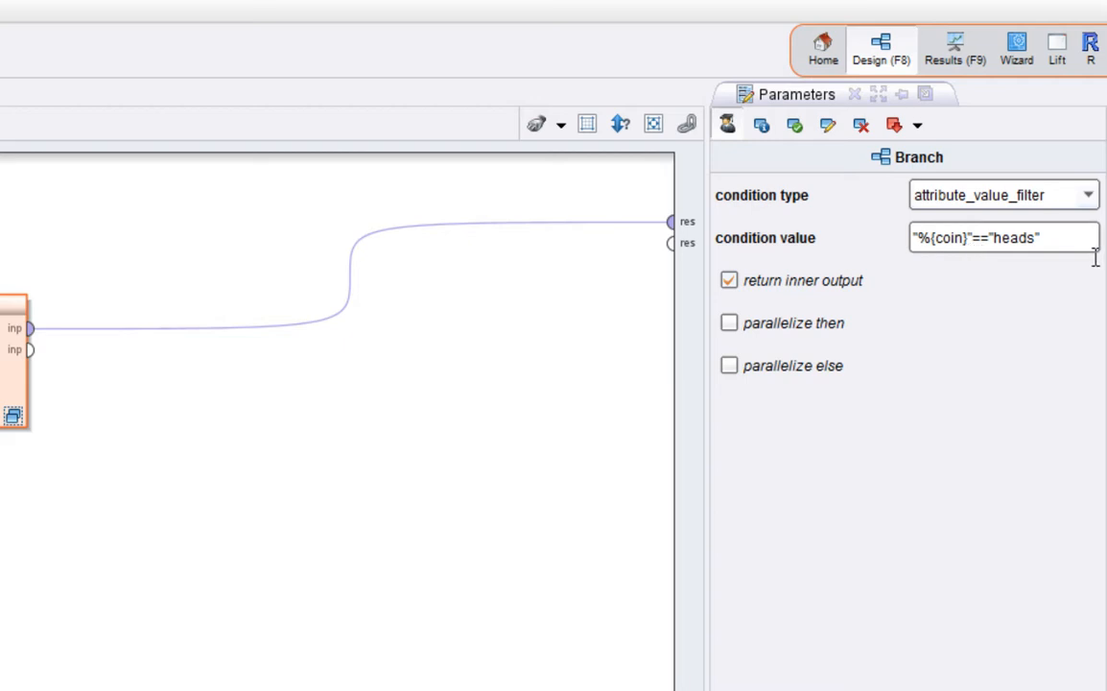
left_click(976, 242)
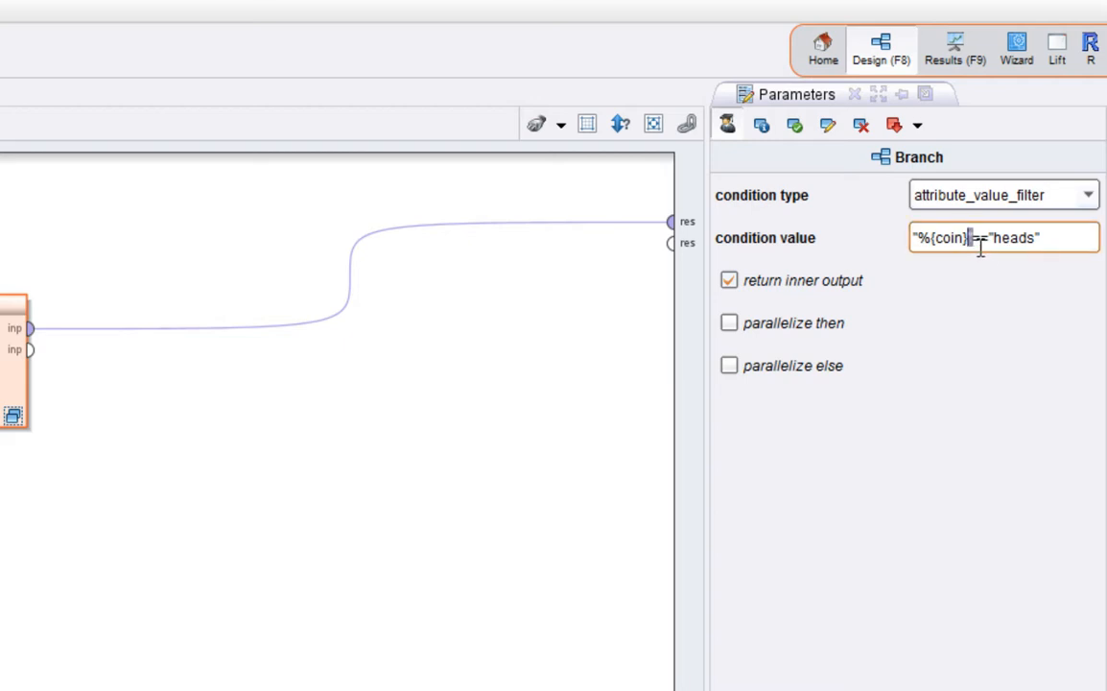
left_click_drag(974, 241, 924, 252)
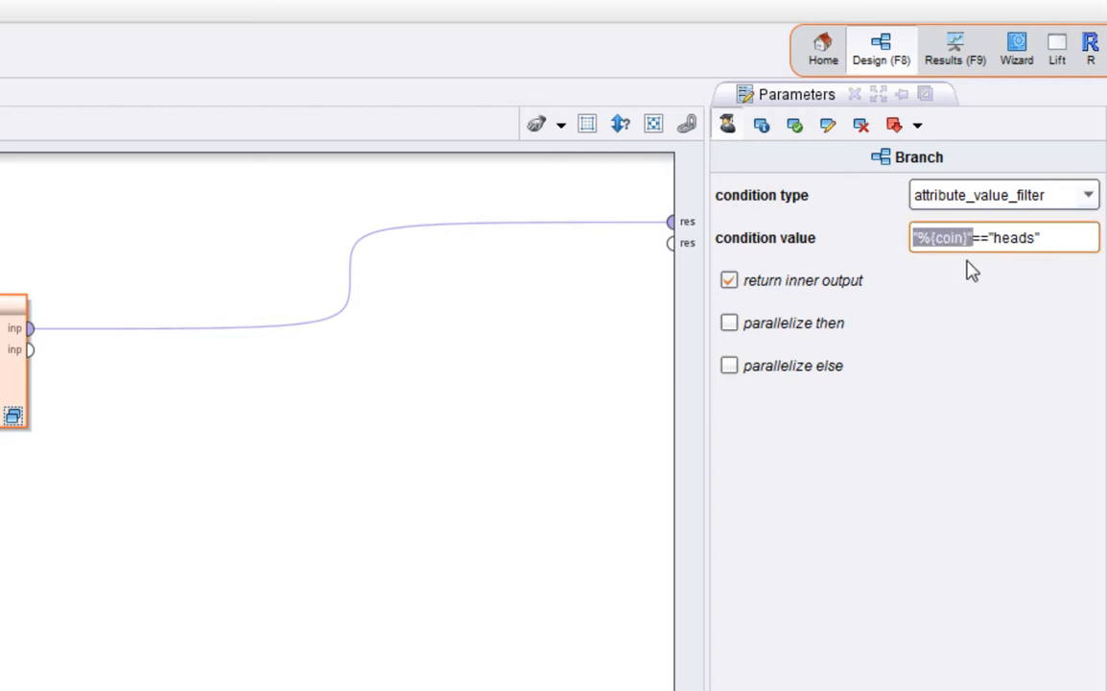
Step: Set the Branch operator's condition type back to expression
left_click(1090, 195)
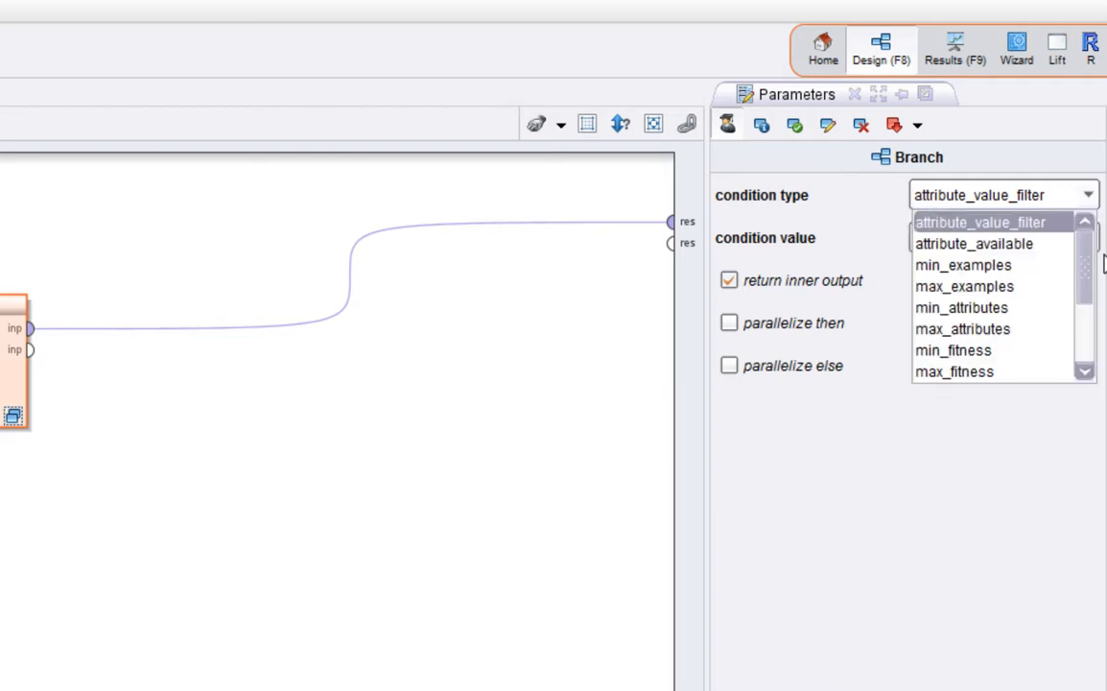
left_click(1085, 351)
left_click(959, 372)
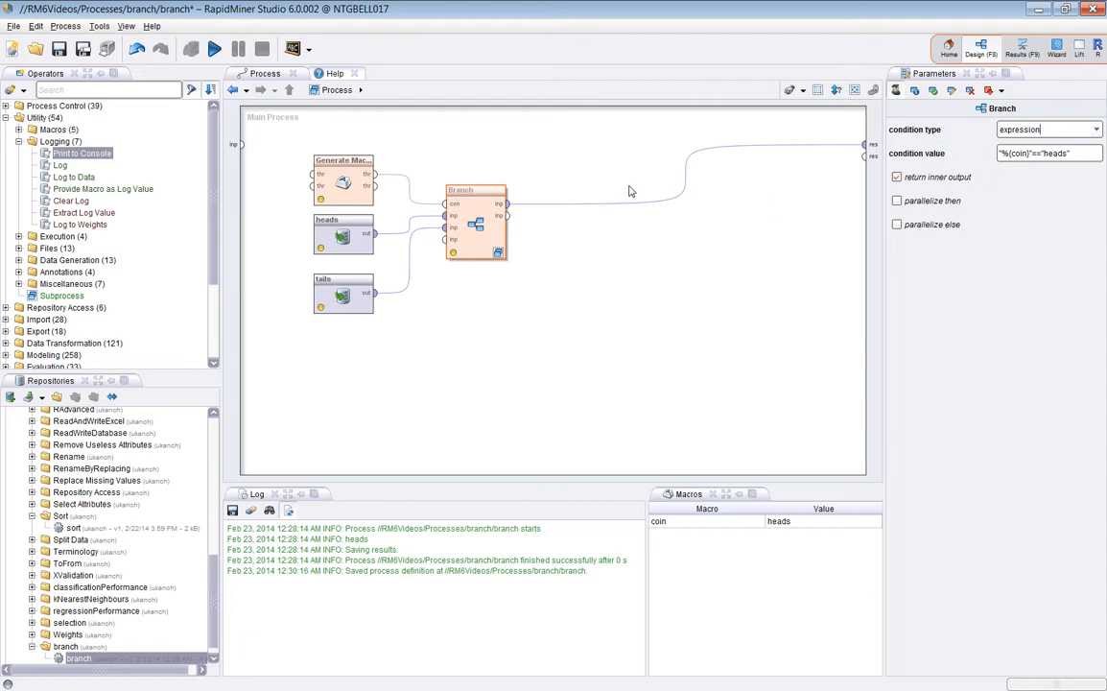
Step: Open the Branch operator's subprocesses and examine the Print to Console operators and input connections in Then and Else
double_click(483, 247)
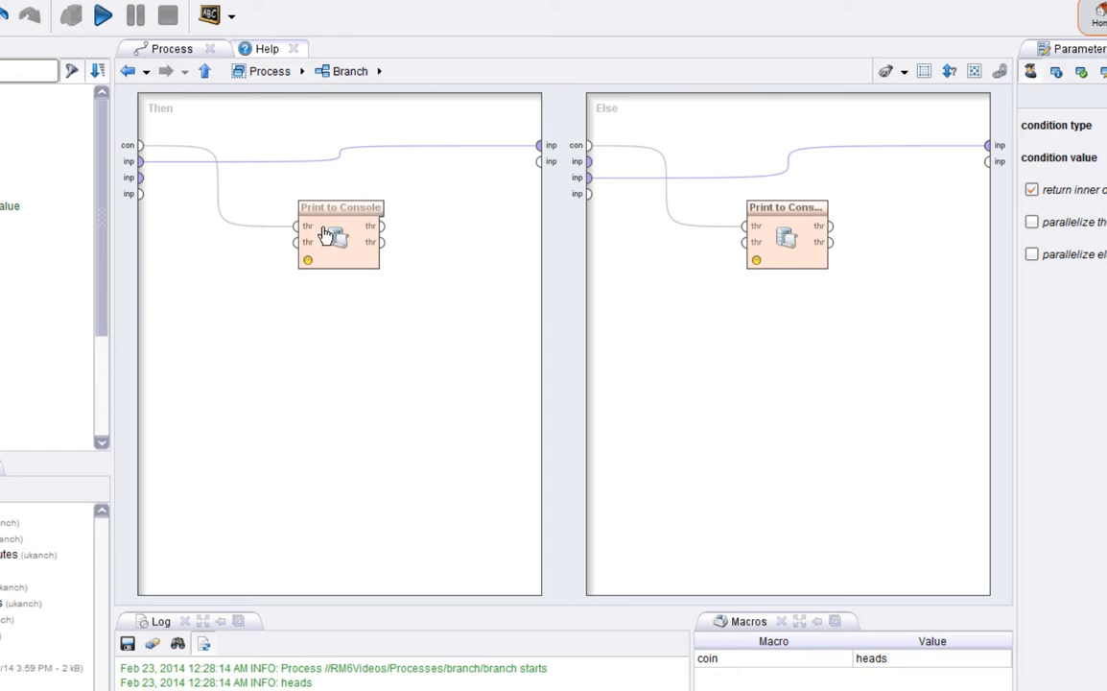
left_click(350, 245)
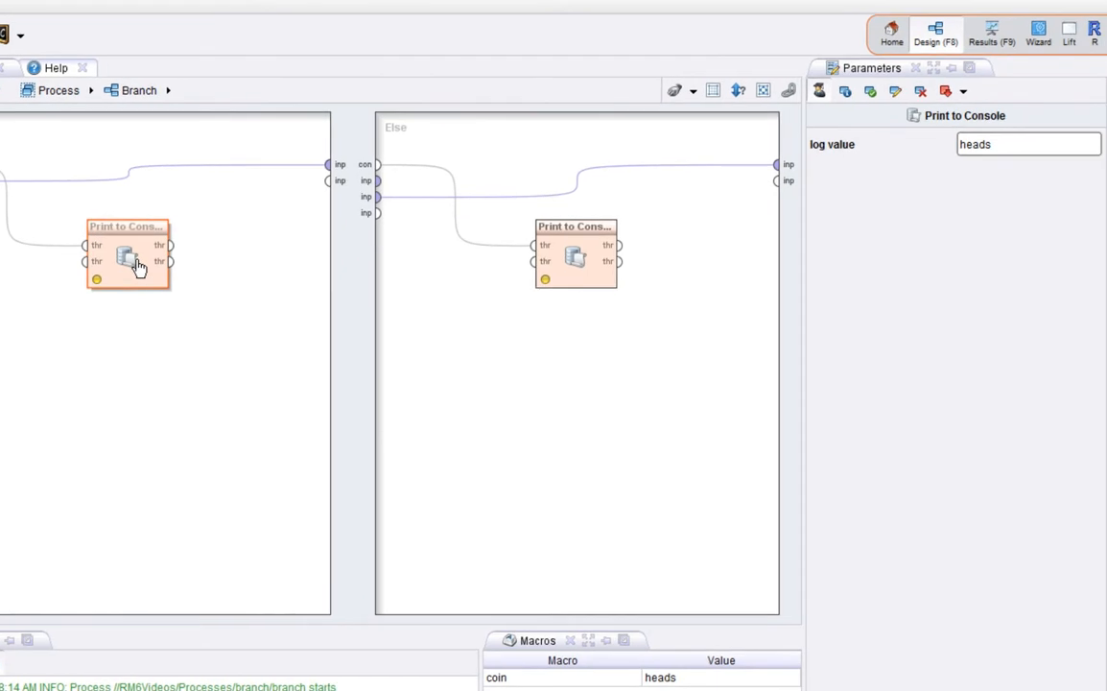
left_click(1045, 149)
left_click(567, 263)
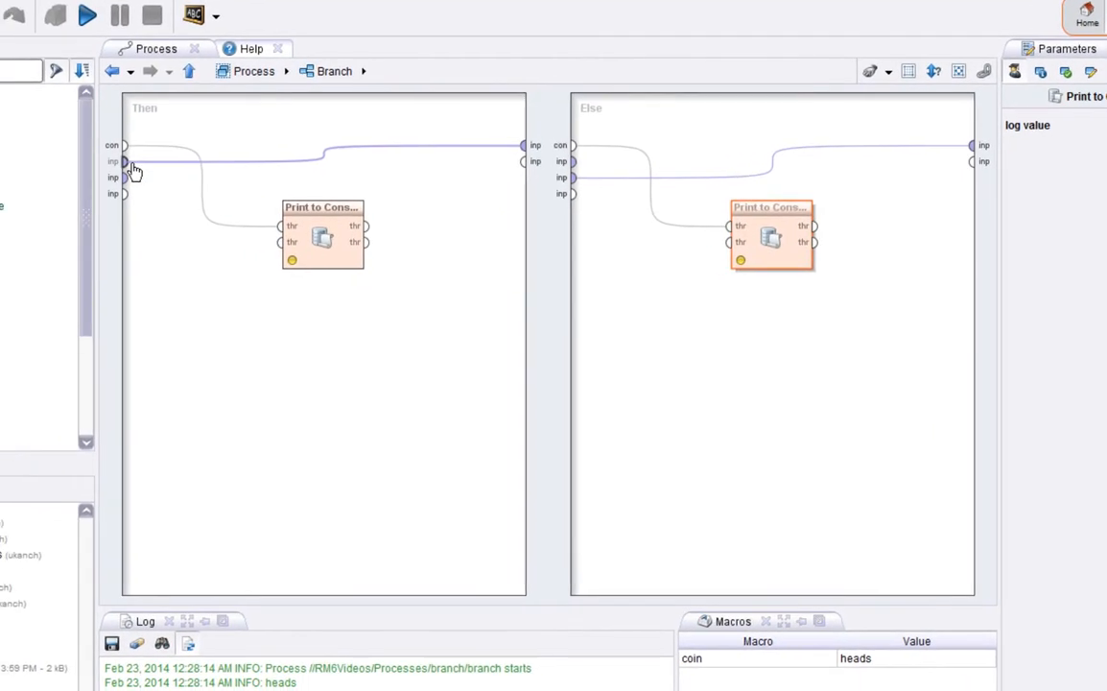
mouse_move(132, 165)
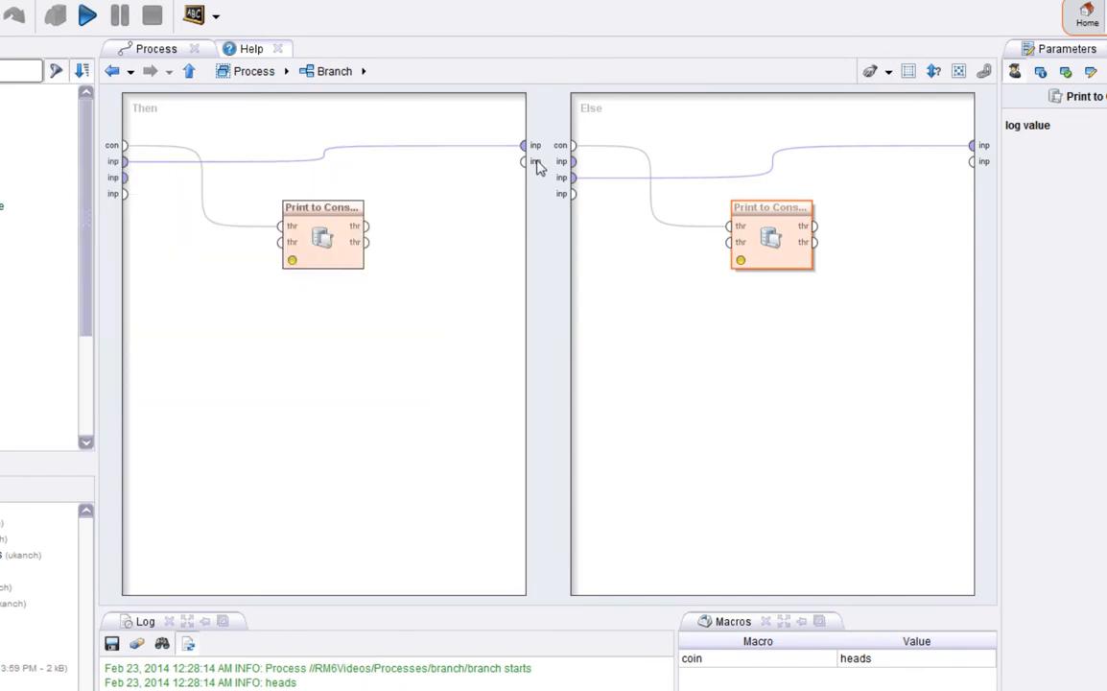
mouse_move(524, 152)
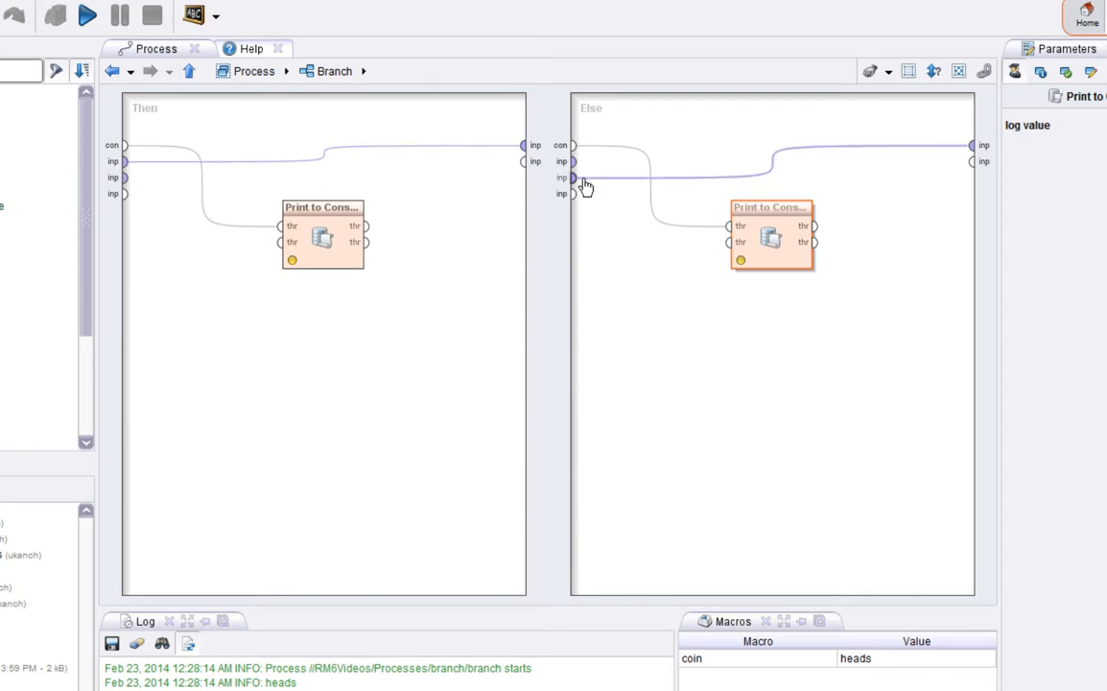
mouse_move(585, 186)
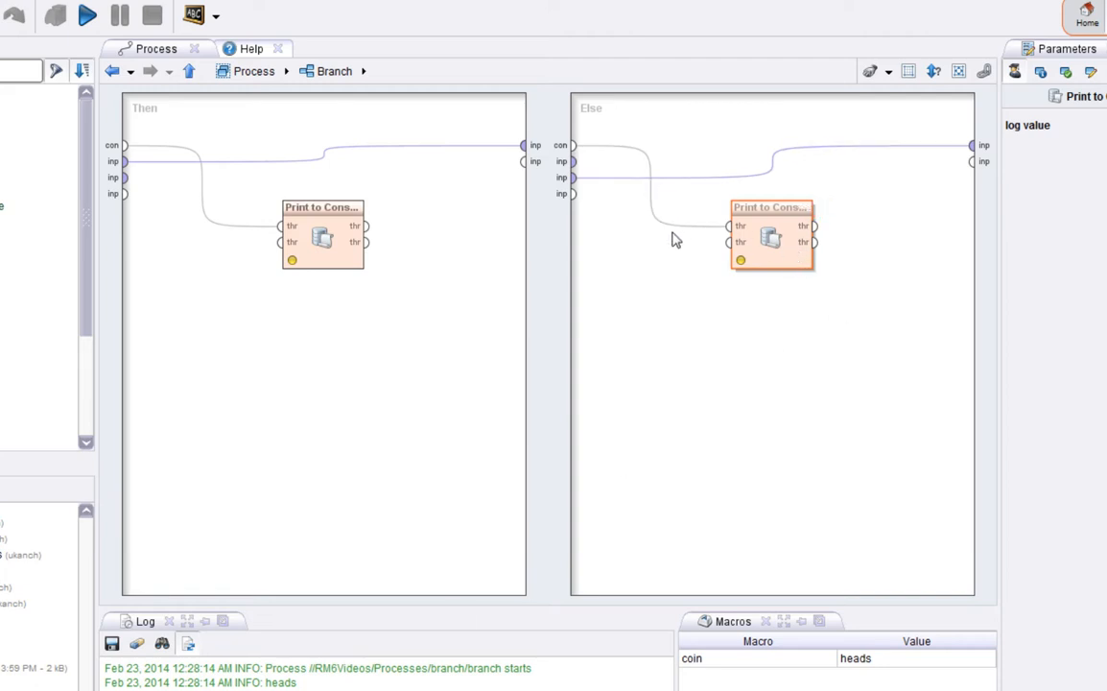
Step: Return to the main process, run it and check the value of the coin macro
left_click(189, 73)
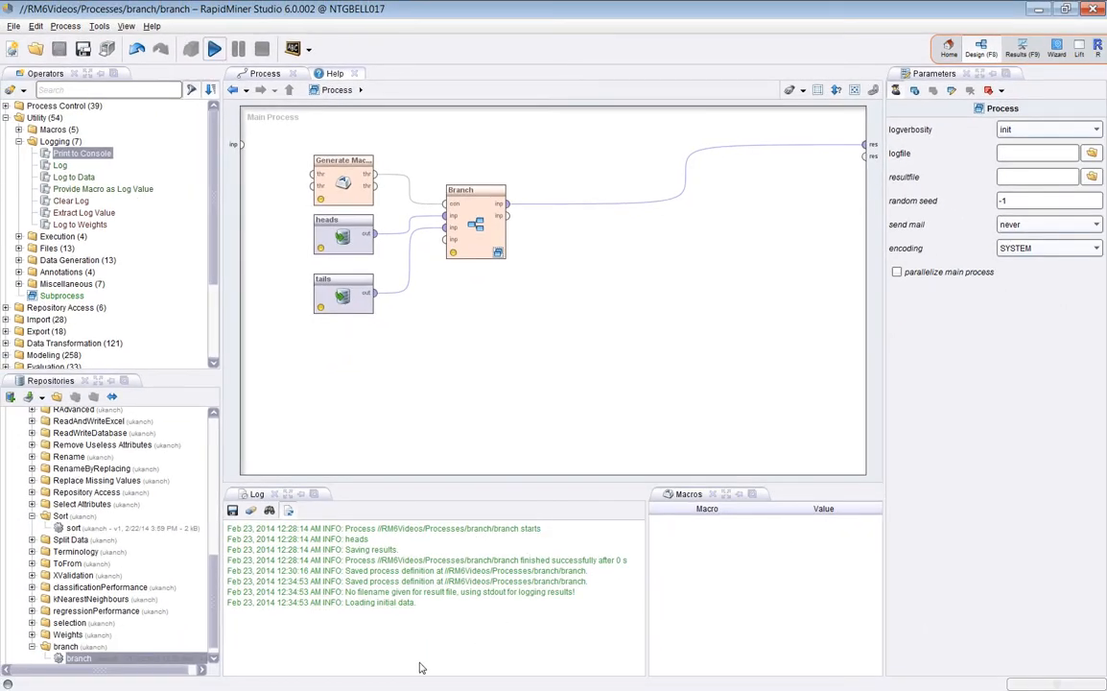
key("F11")
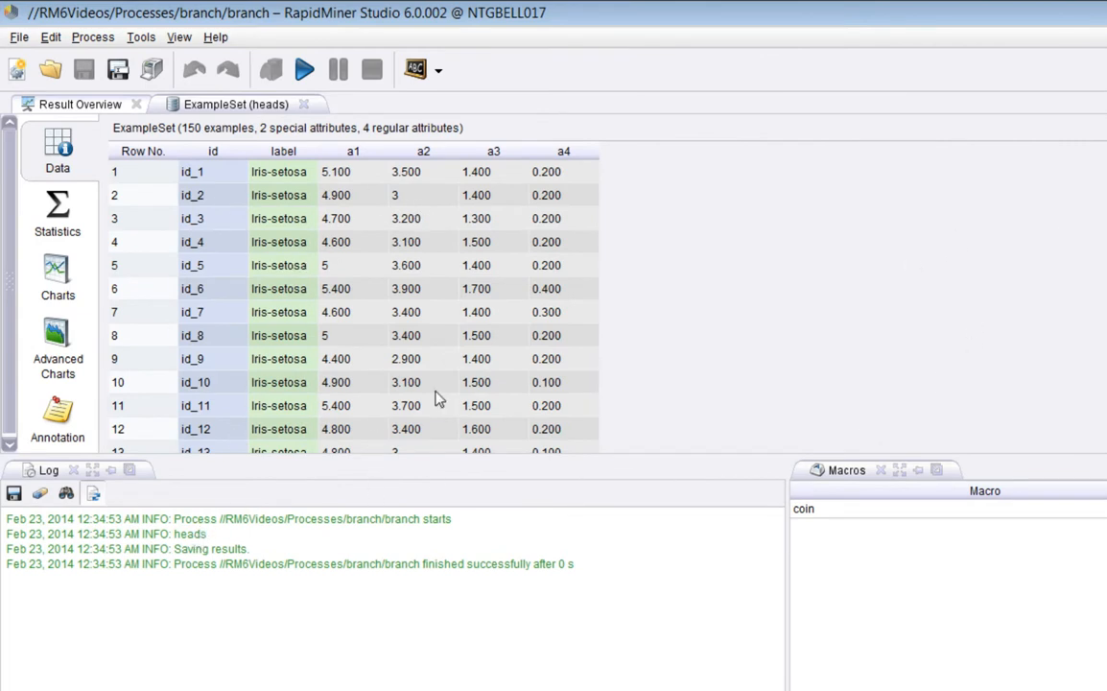
left_click(805, 508)
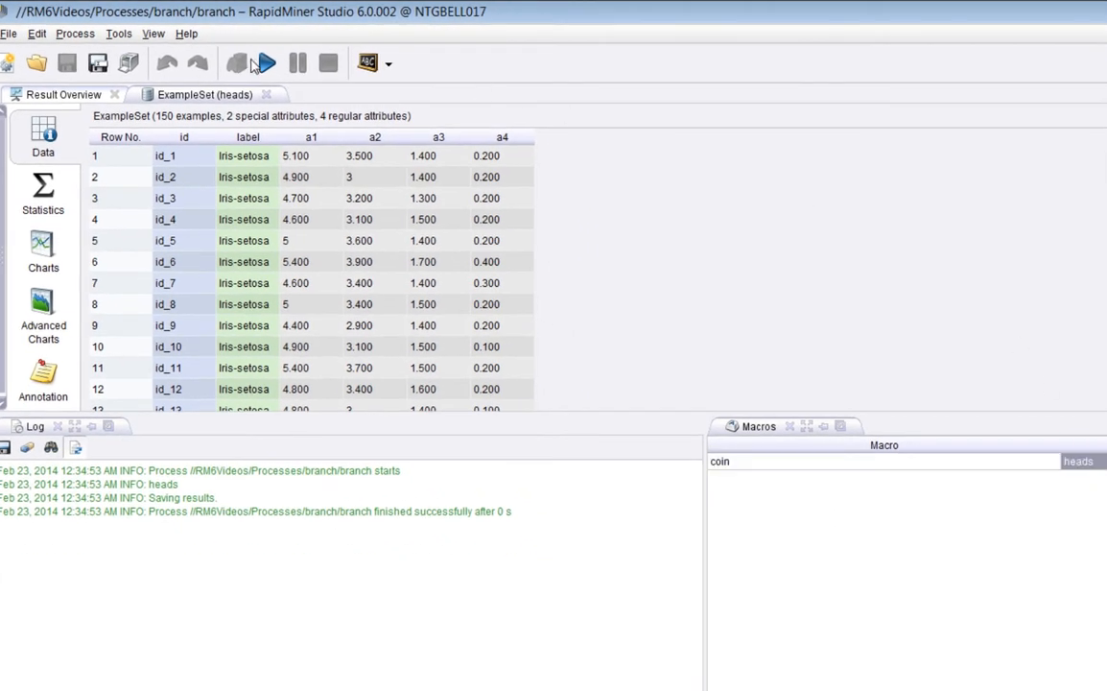
Step: Run the process five more times to compare the example set, log and coin macro of each run
left_click(255, 63)
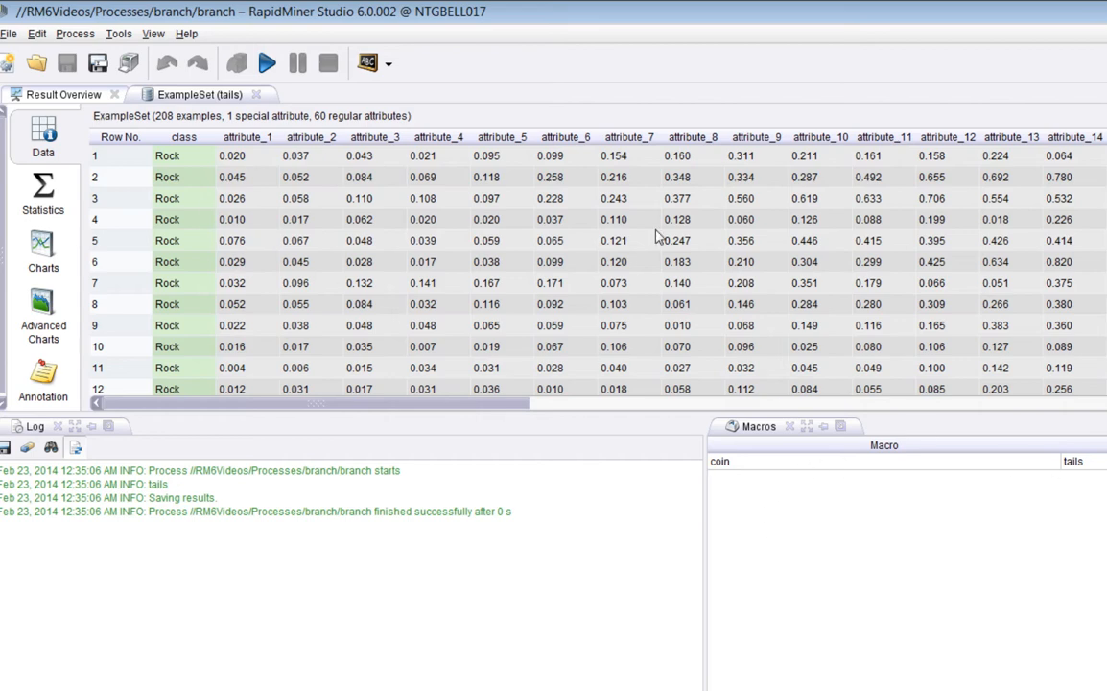
left_click(267, 62)
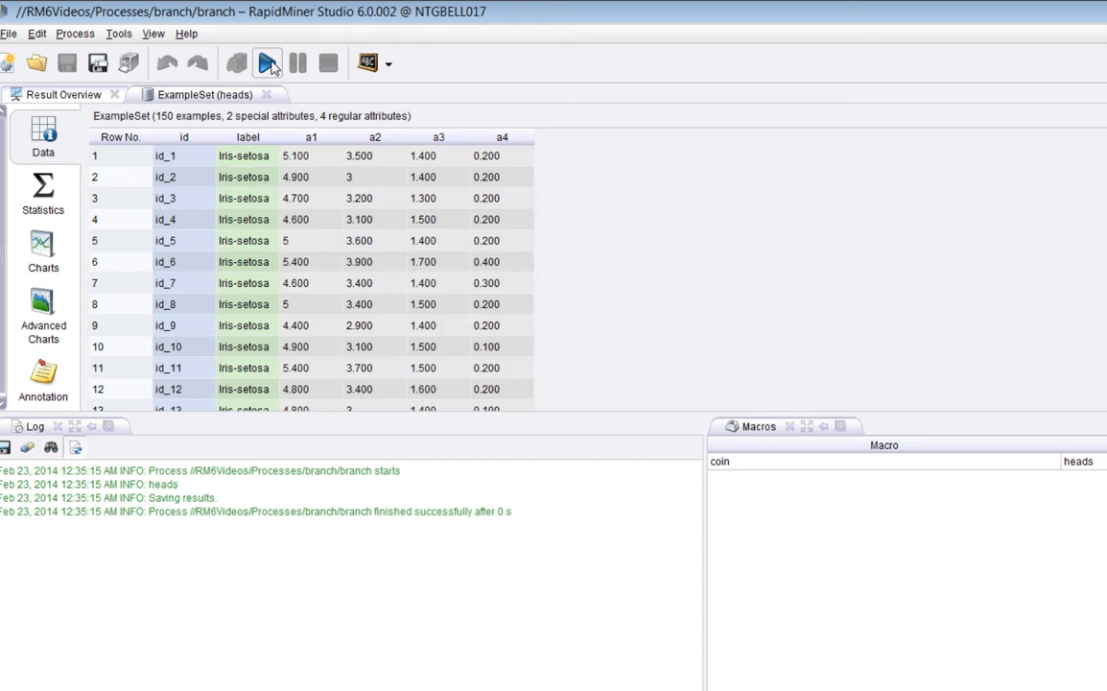
left_click(269, 64)
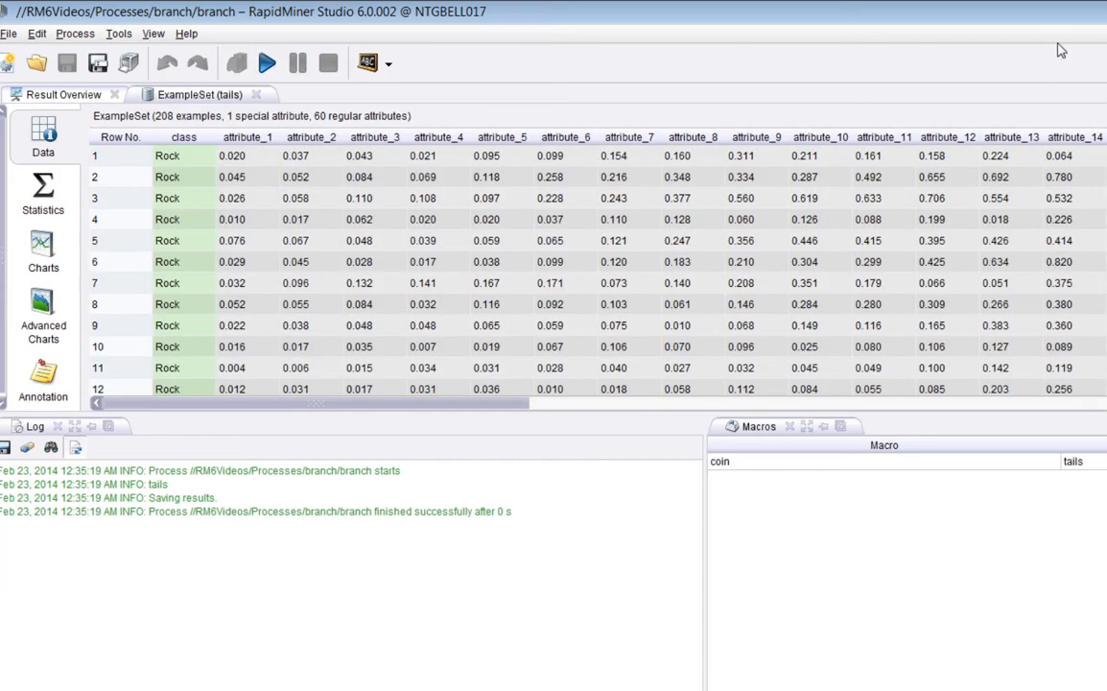
left_click(268, 63)
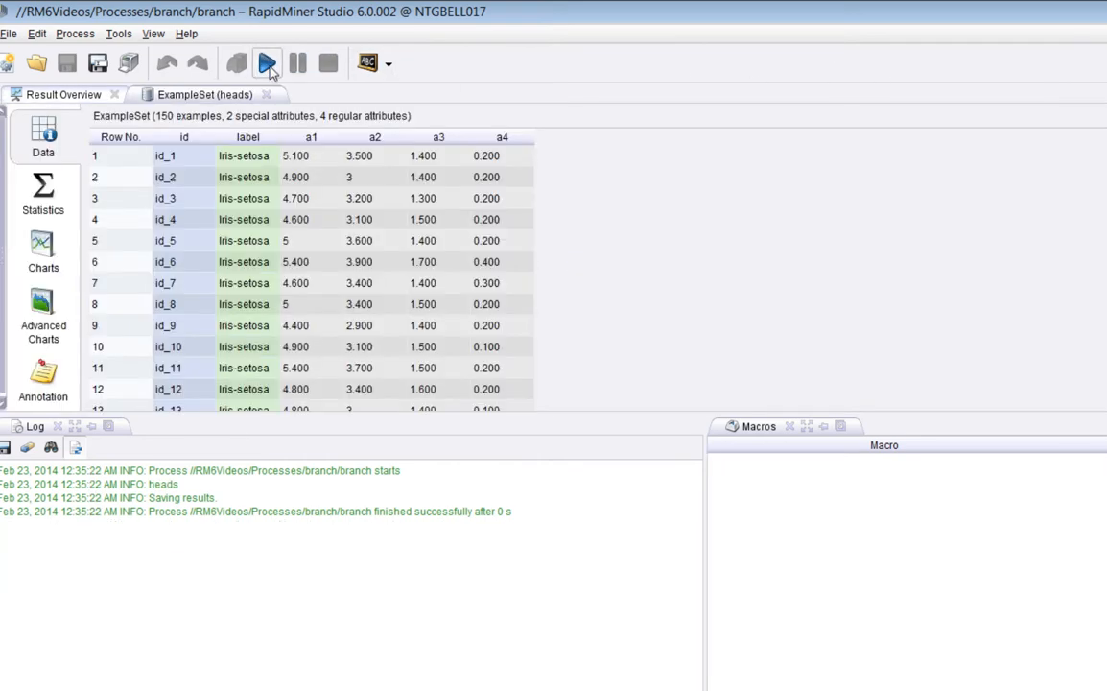
left_click(267, 64)
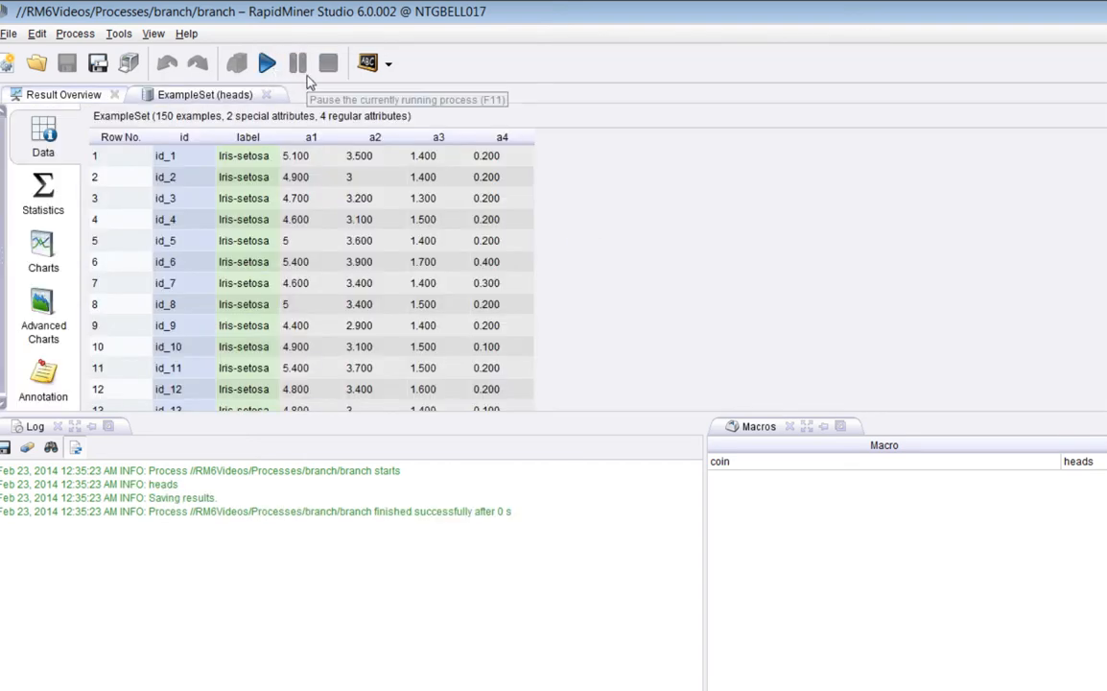
Step: Return to the process design, review the Branch operator's available condition types, and open its Then and Else subprocesses
key("F8")
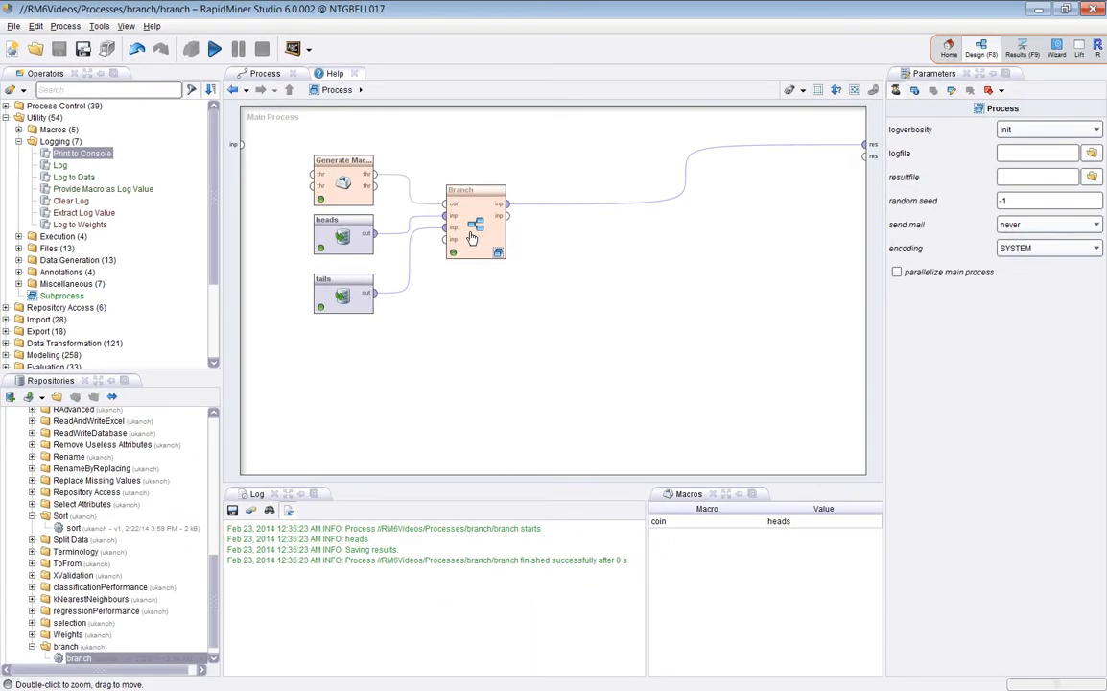
left_click(597, 303)
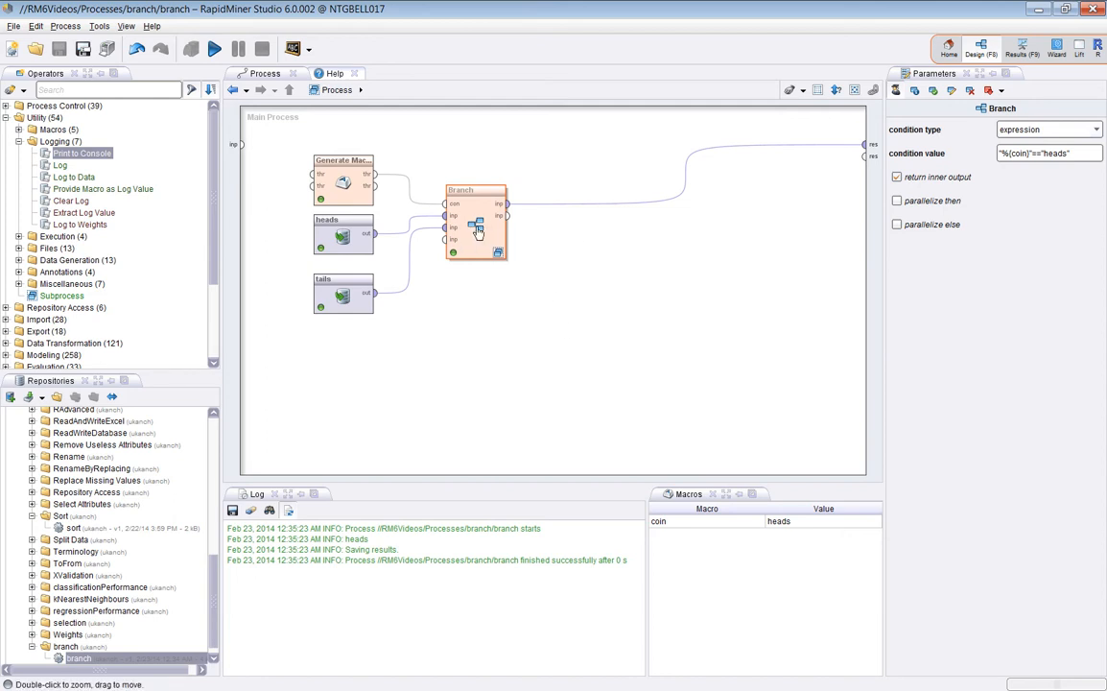
left_click(1080, 128)
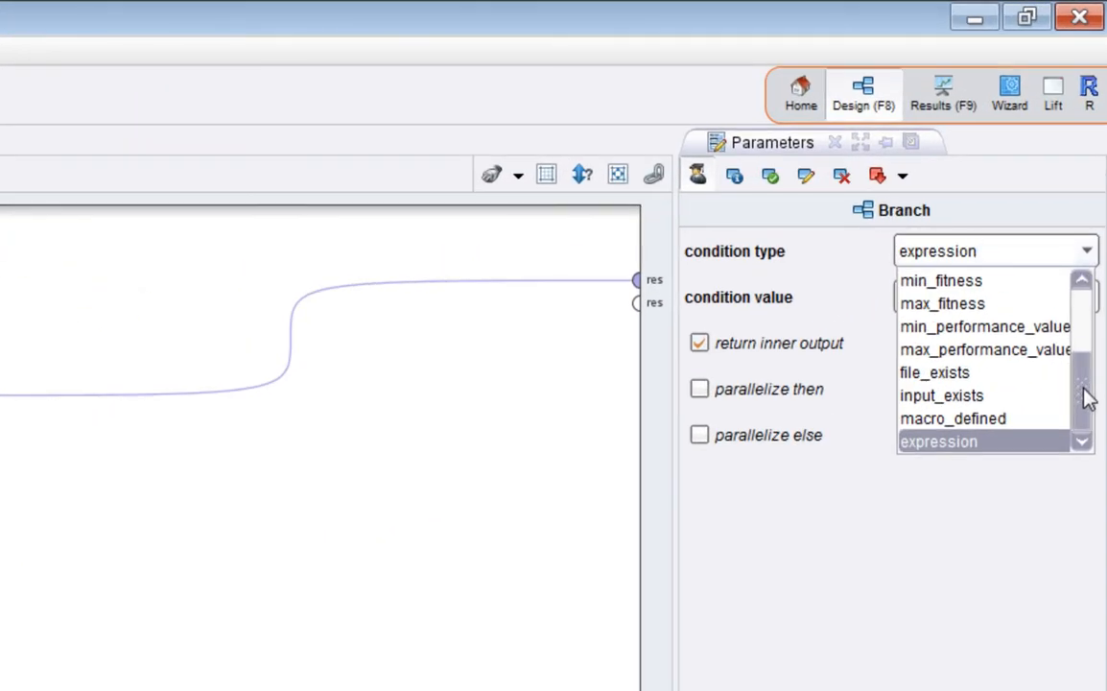
left_click_drag(1085, 398, 1085, 434)
left_click(289, 640)
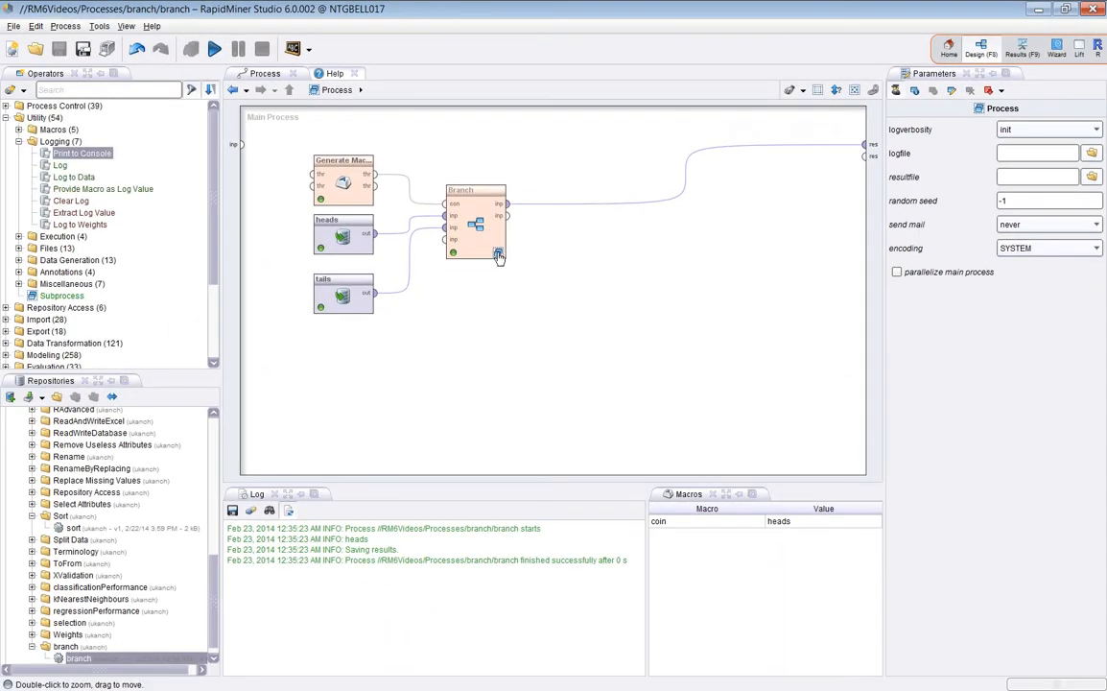
left_click(327, 324)
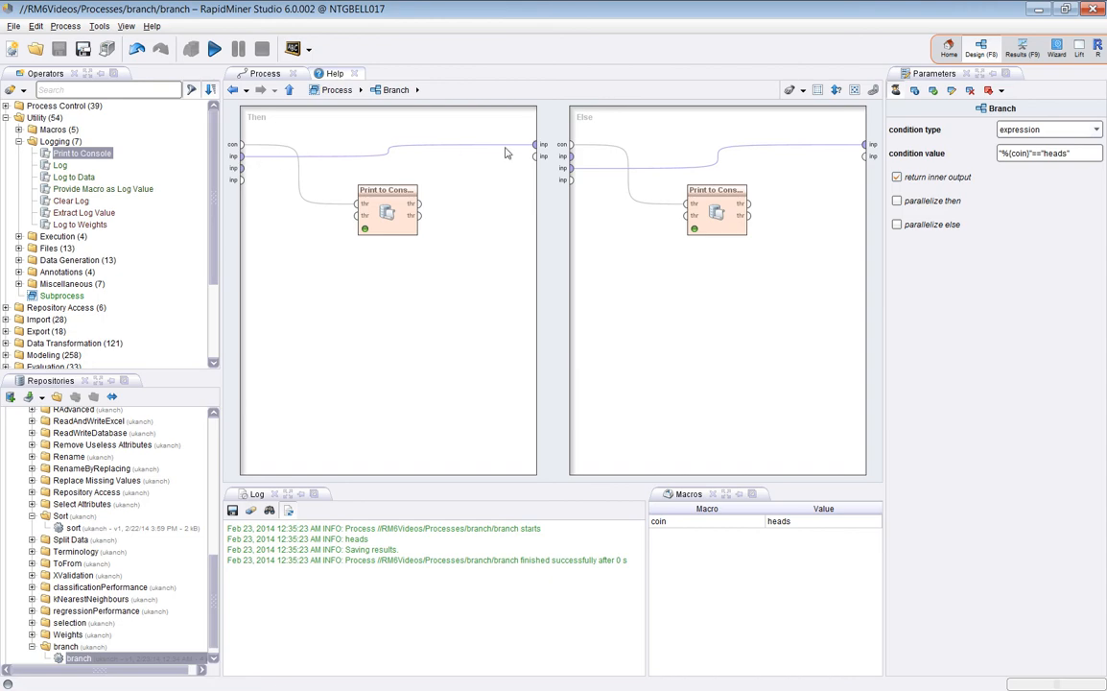
Step: Run the process five times in a row and check which data set and log entry each coin toss delivers
left_click(212, 50)
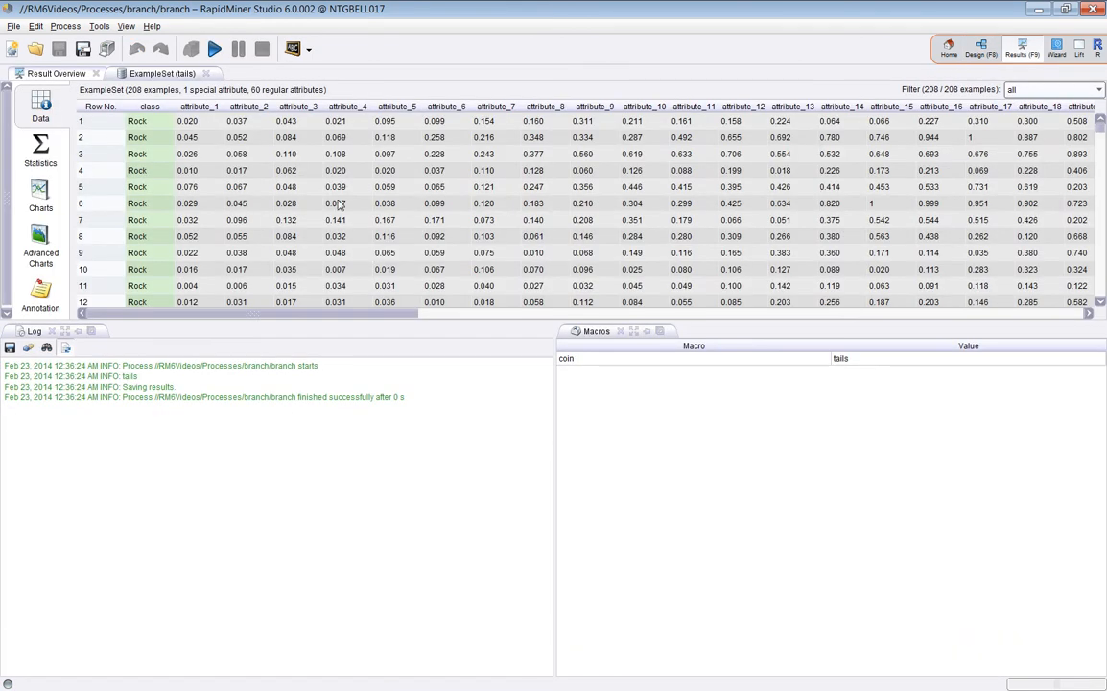
left_click(212, 50)
left_click(212, 50)
left_click(212, 50)
left_click(212, 50)
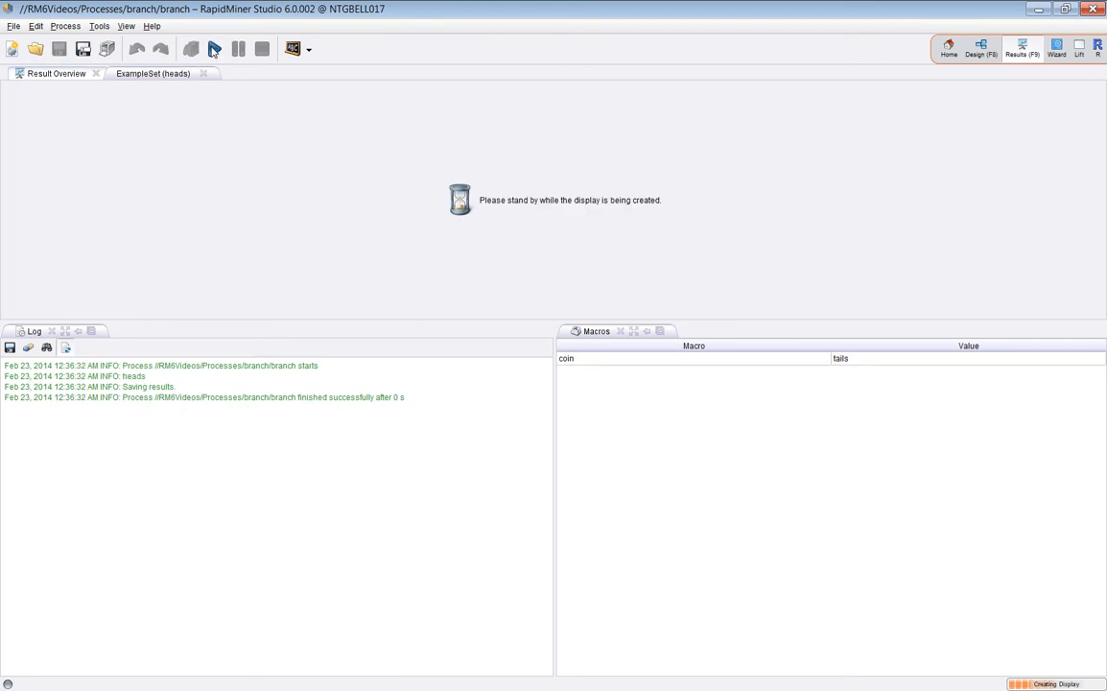